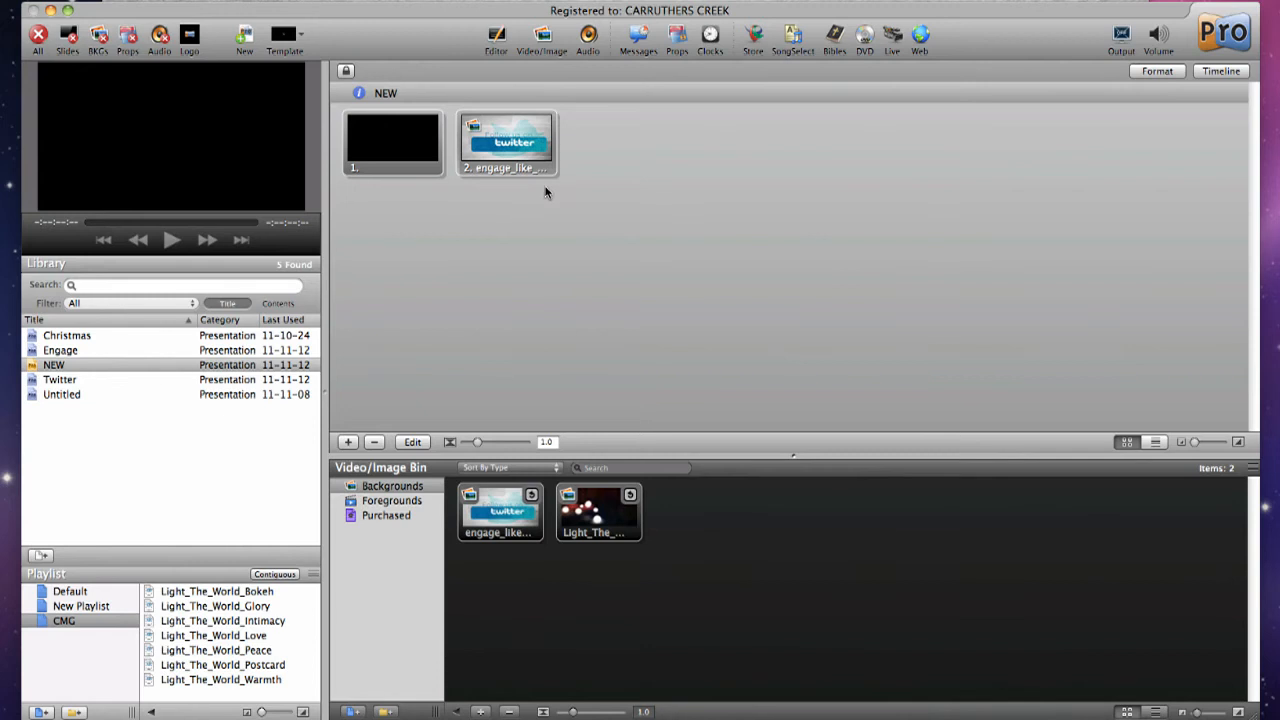
Step: Place the Twitter video slide at the start of the NEW presentation's timeline and test its playback
left_click(1219, 72)
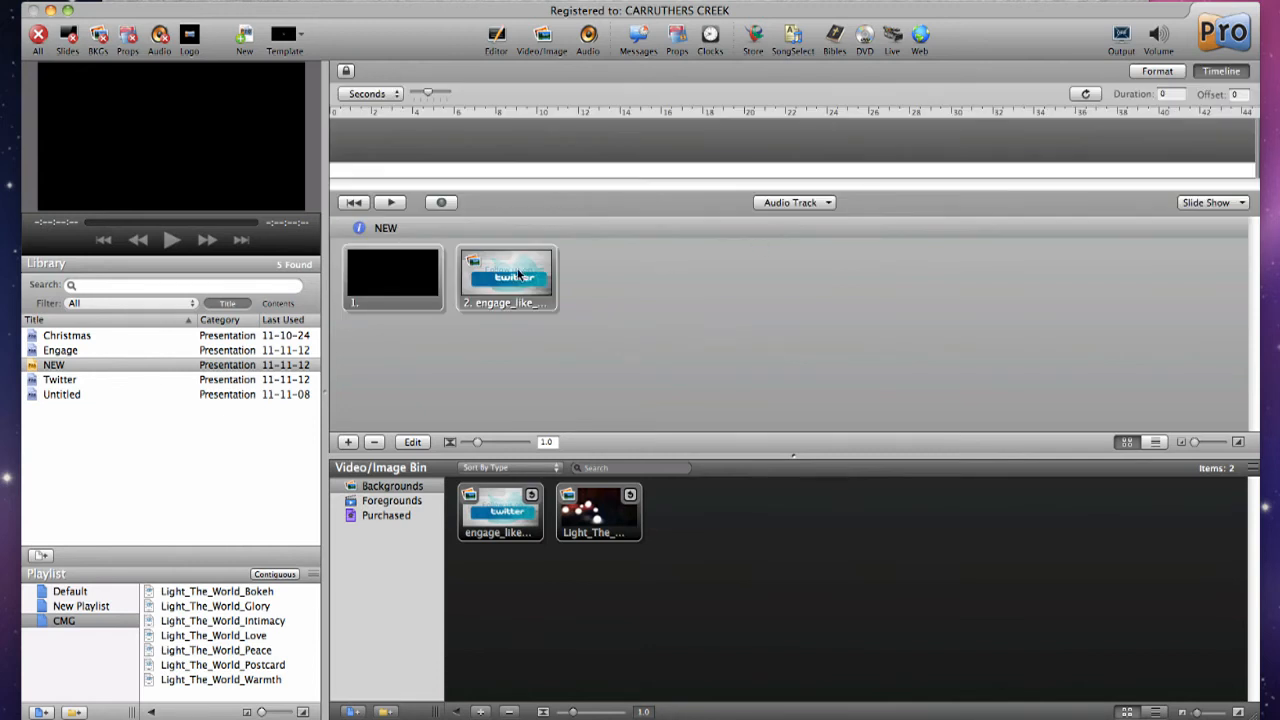
left_click_drag(486, 286, 461, 169)
mouse_move(495, 268)
left_mouse_down()
mouse_move(475, 146)
mouse_move(336, 140)
left_mouse_up()
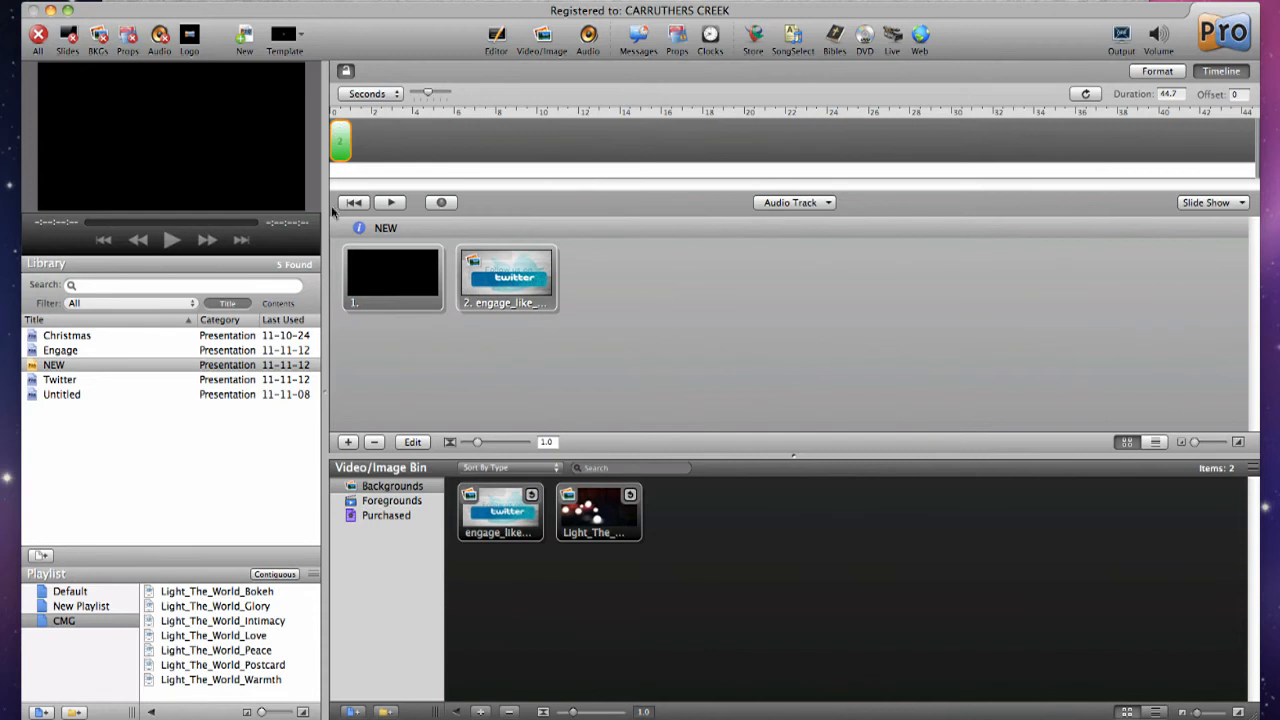
left_click(387, 202)
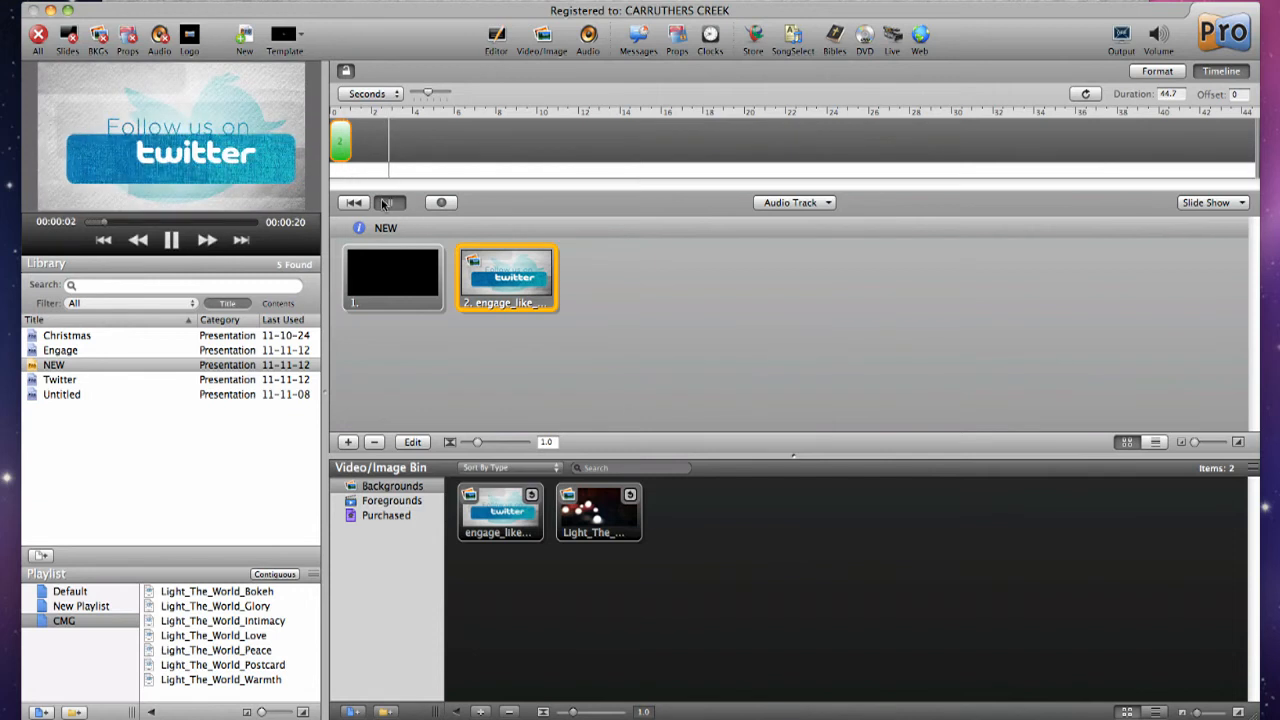
left_click(387, 204)
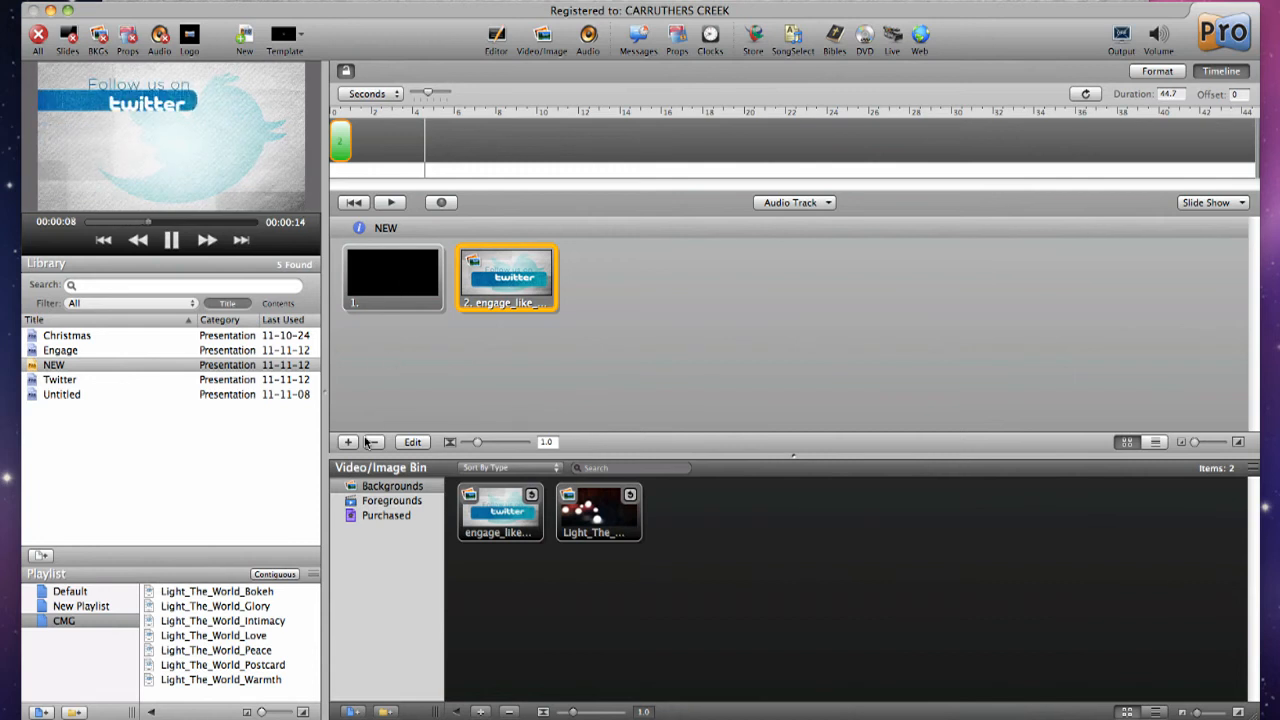
left_click(406, 272)
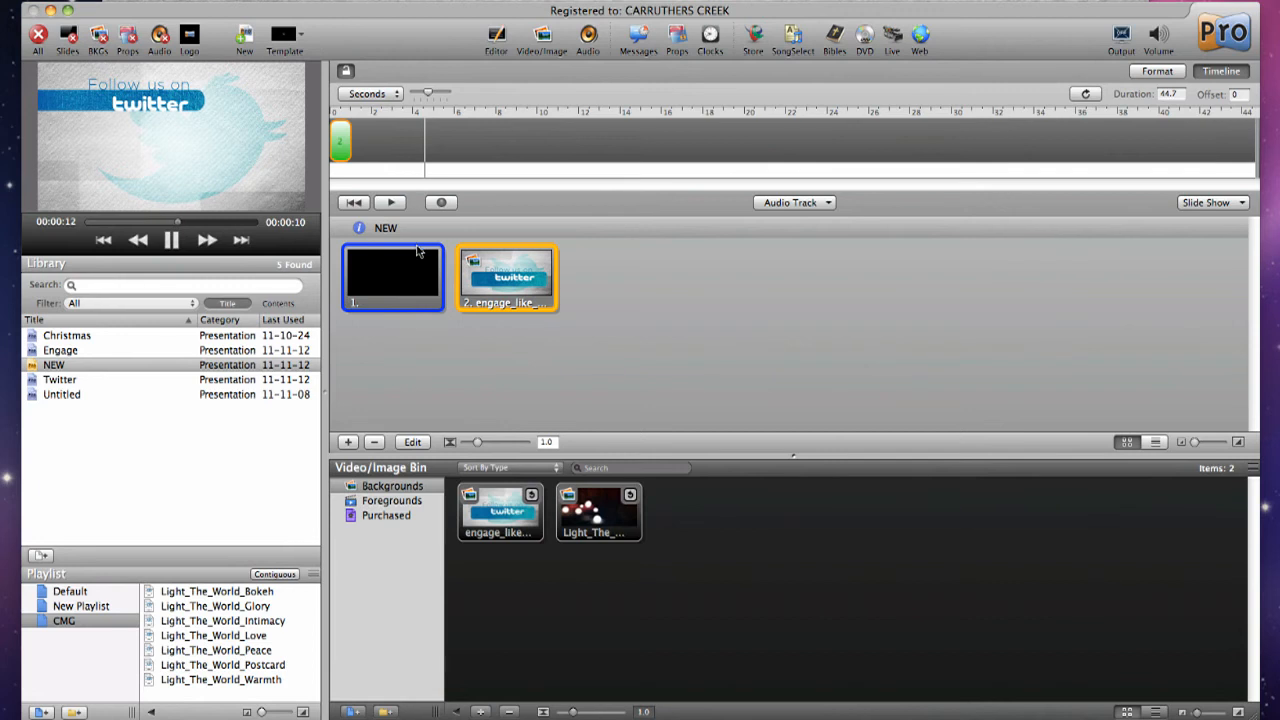
left_click(497, 38)
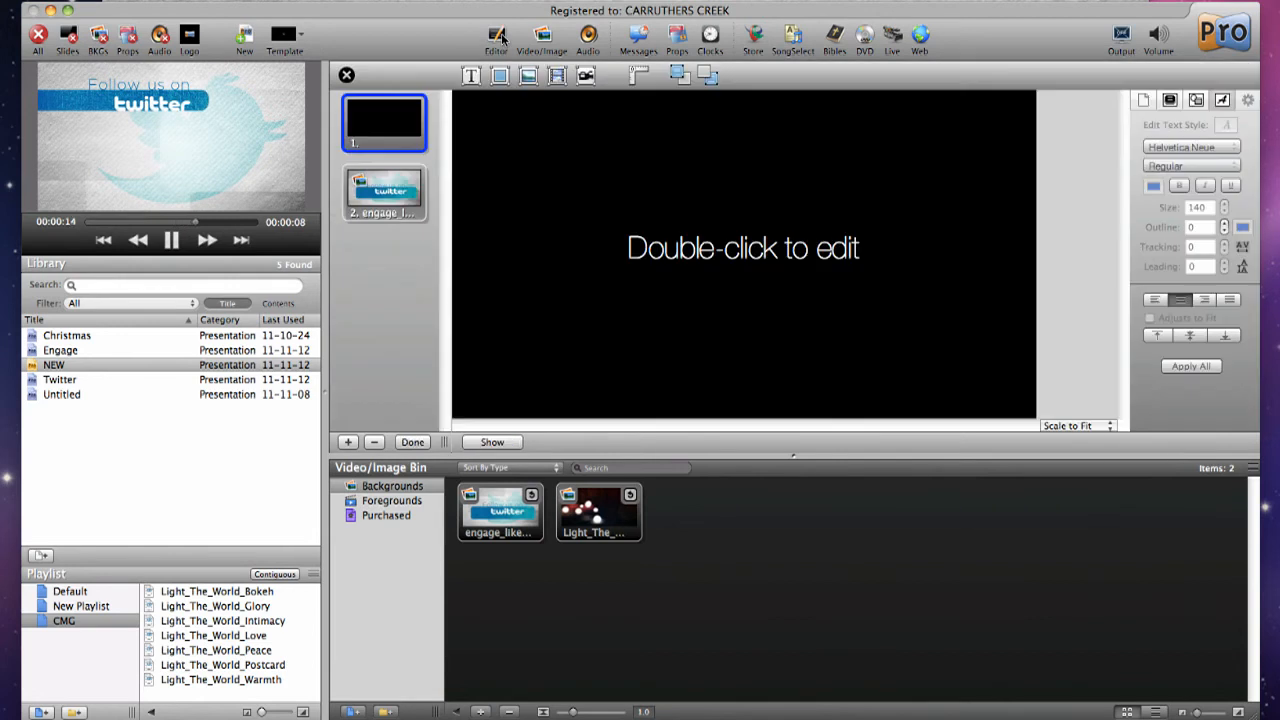
double_click(798, 251)
type("@churchmotion")
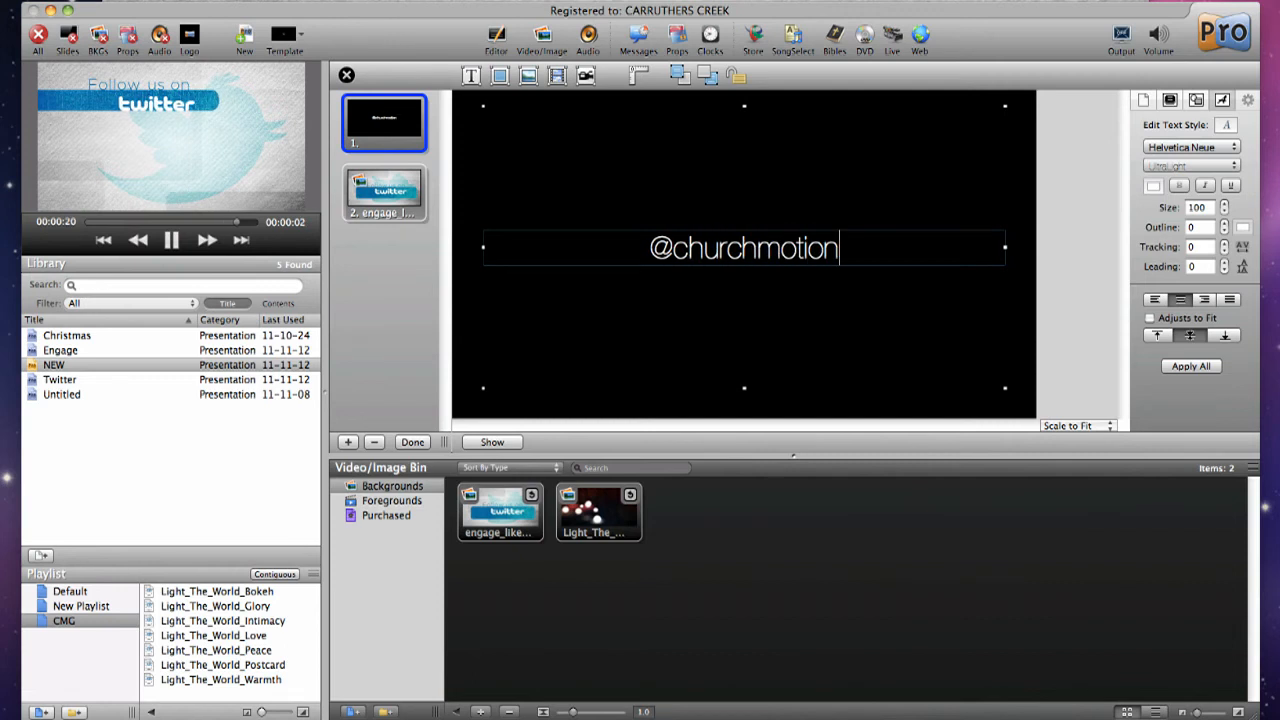
key("Return")
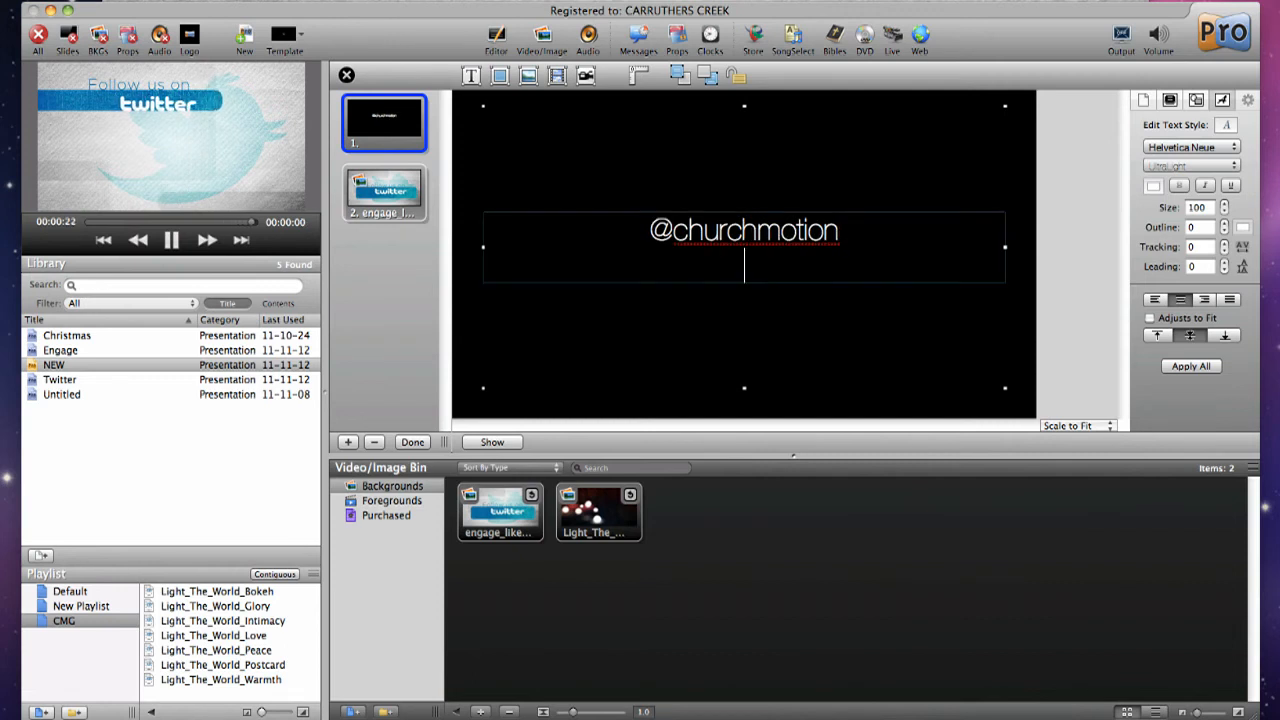
type("#")
type("media")
key("BackSpace")
key("BackSpace")
key("BackSpace")
key("BackSpace")
key("BackSpace")
type("churchmedia")
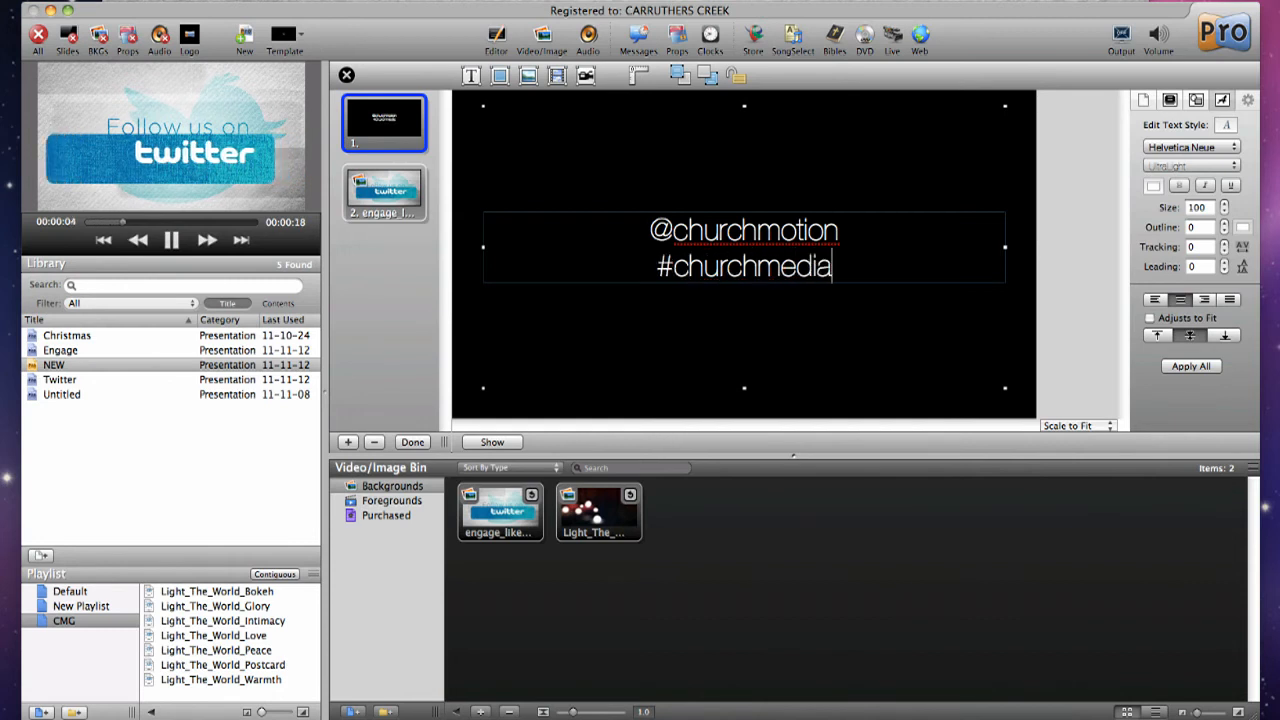
Step: Set both text lines on the first slide to size 130 and the Regular typeface
key("super+a")
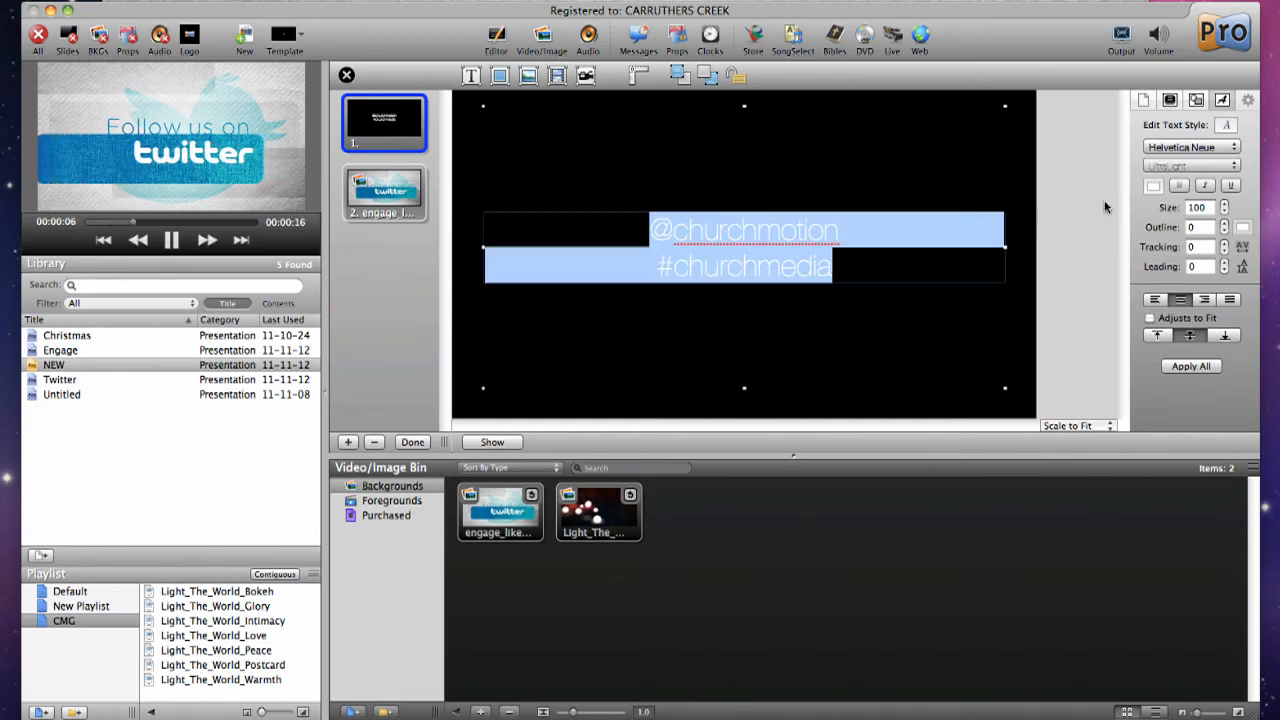
double_click(1196, 207)
type("1")
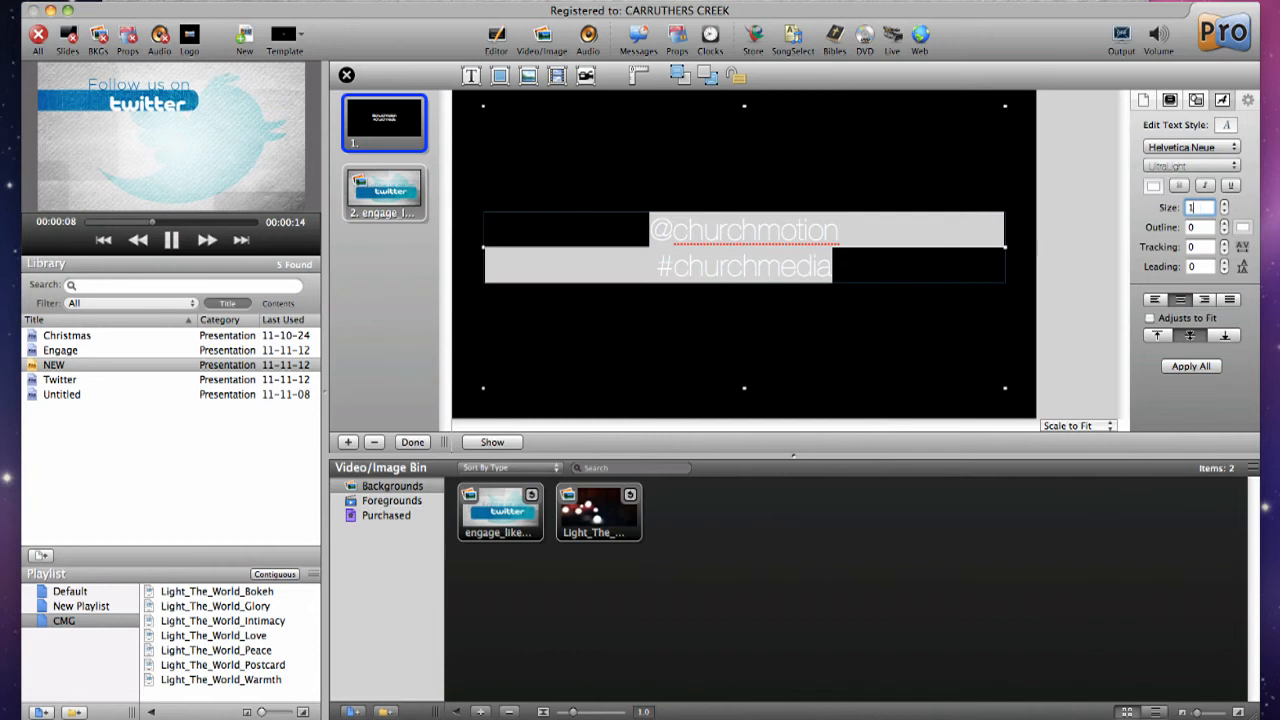
key("Return")
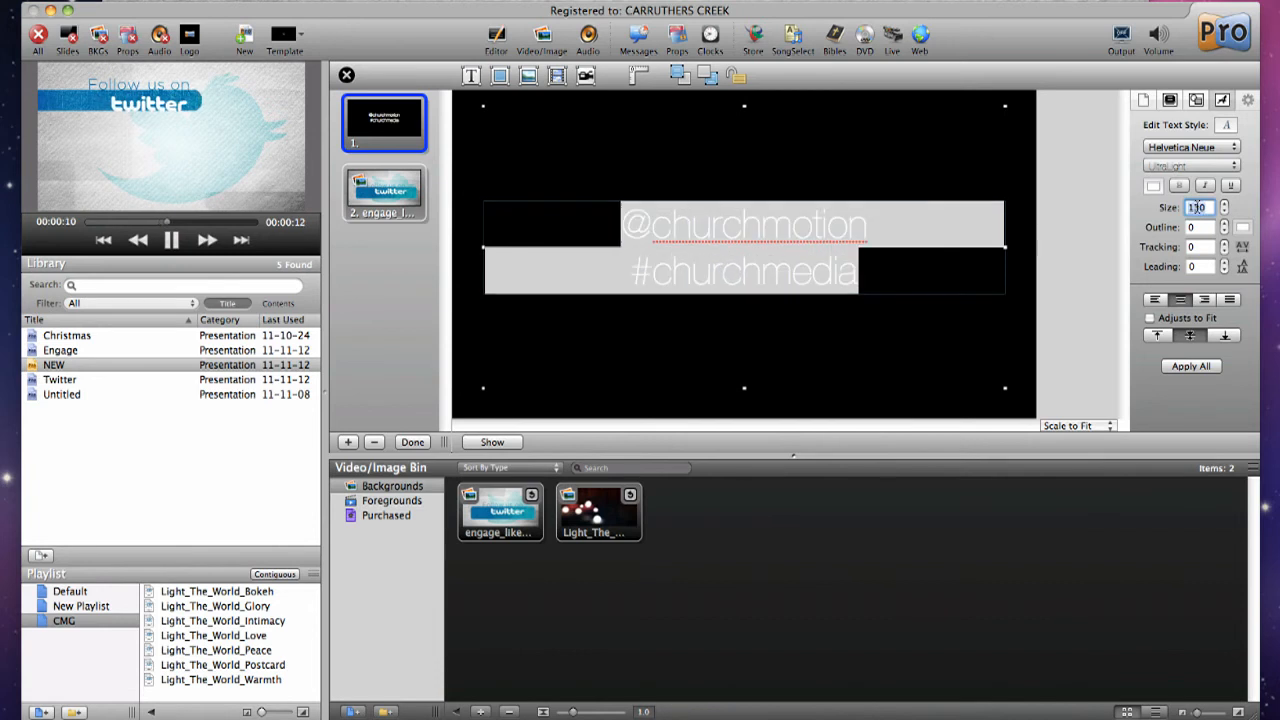
left_click(1182, 164)
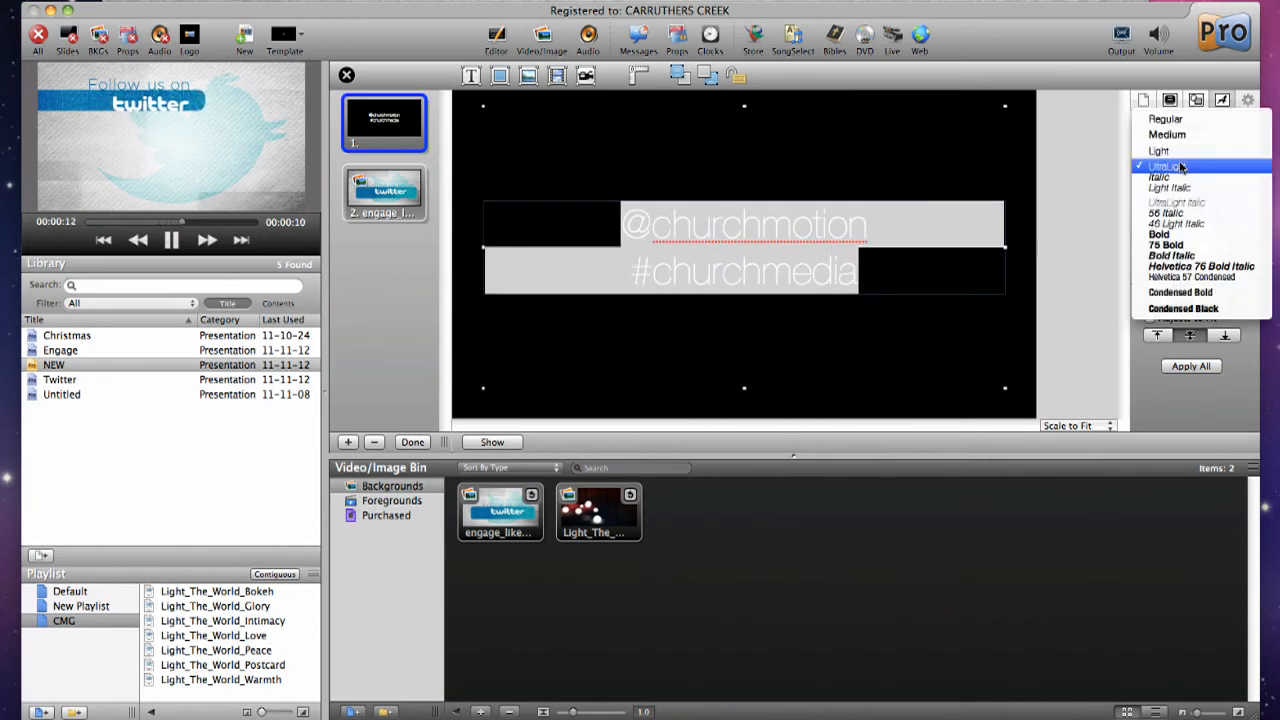
left_click(1178, 121)
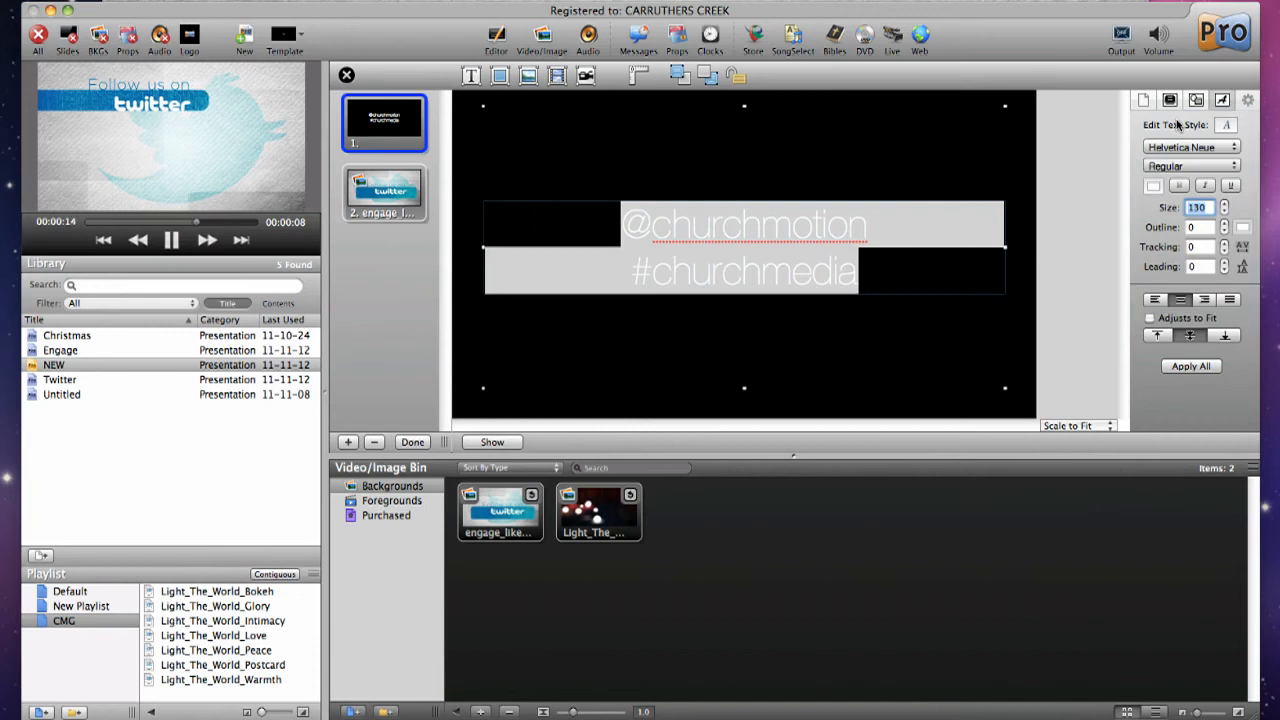
Step: Colour both text lines a darker medium blue and switch their typeface to Medium
left_click(914, 237)
triple_click(937, 272)
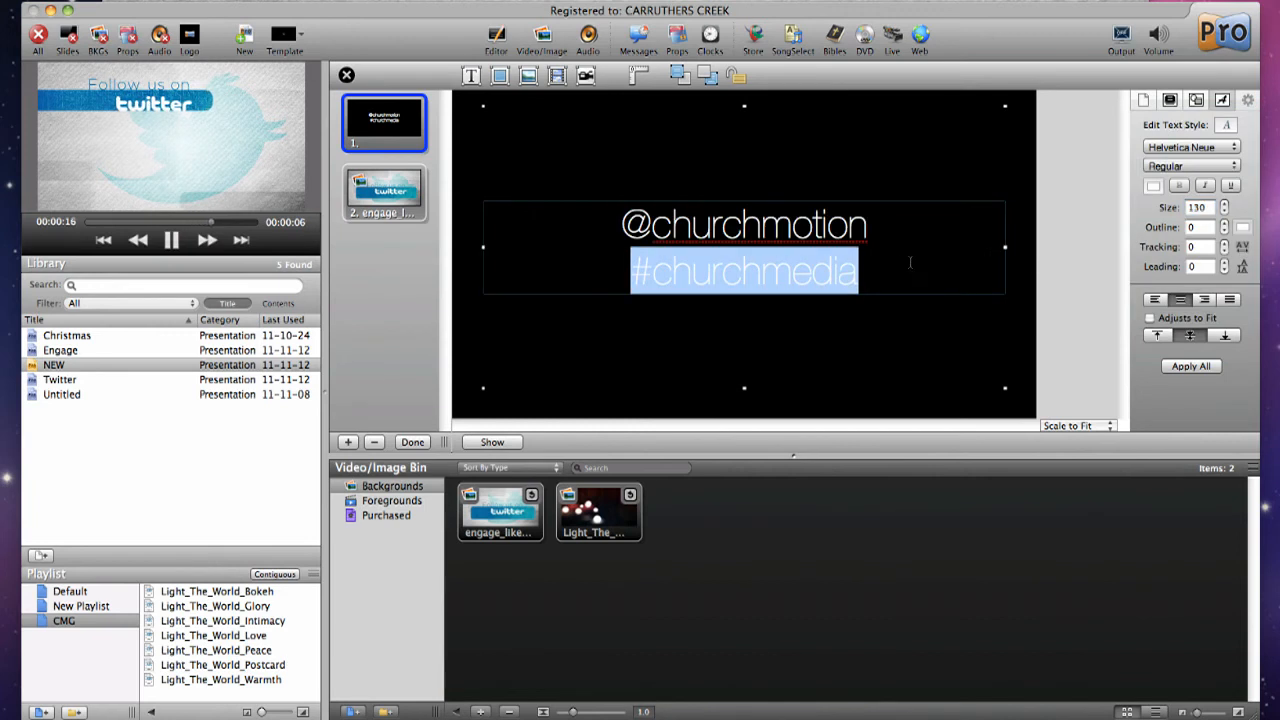
left_click_drag(937, 272, 618, 224)
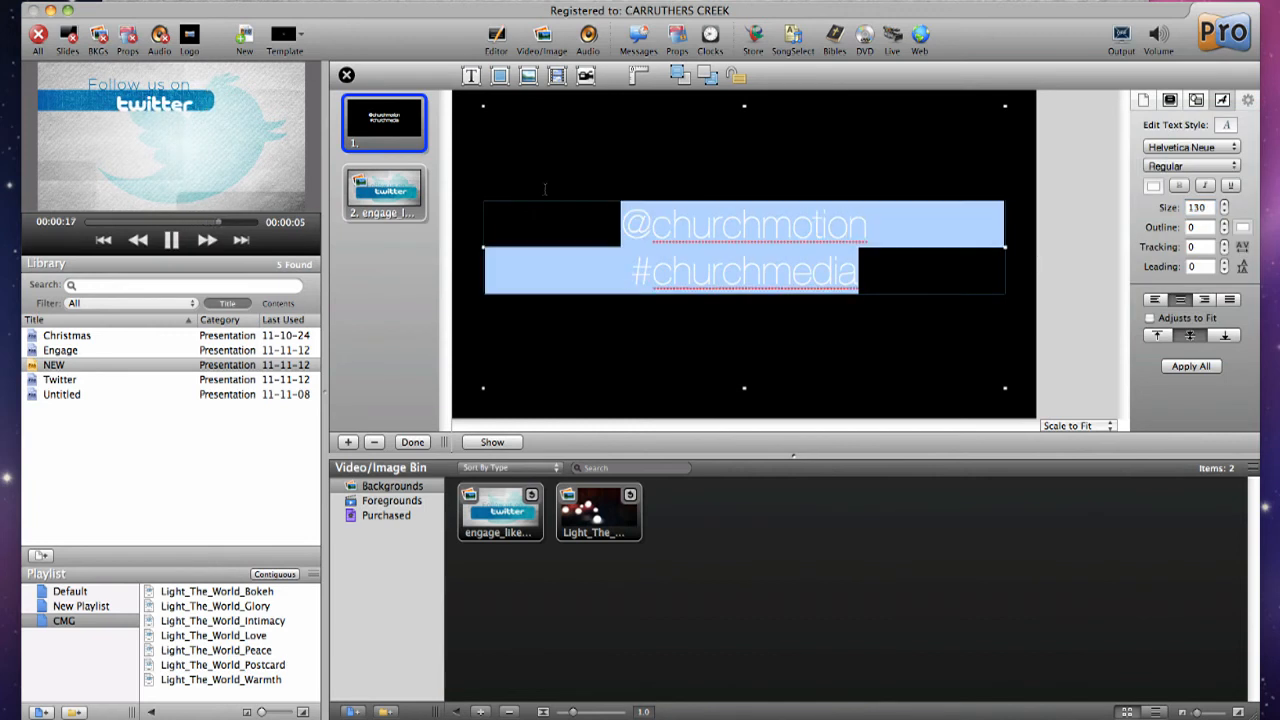
left_click(1155, 187)
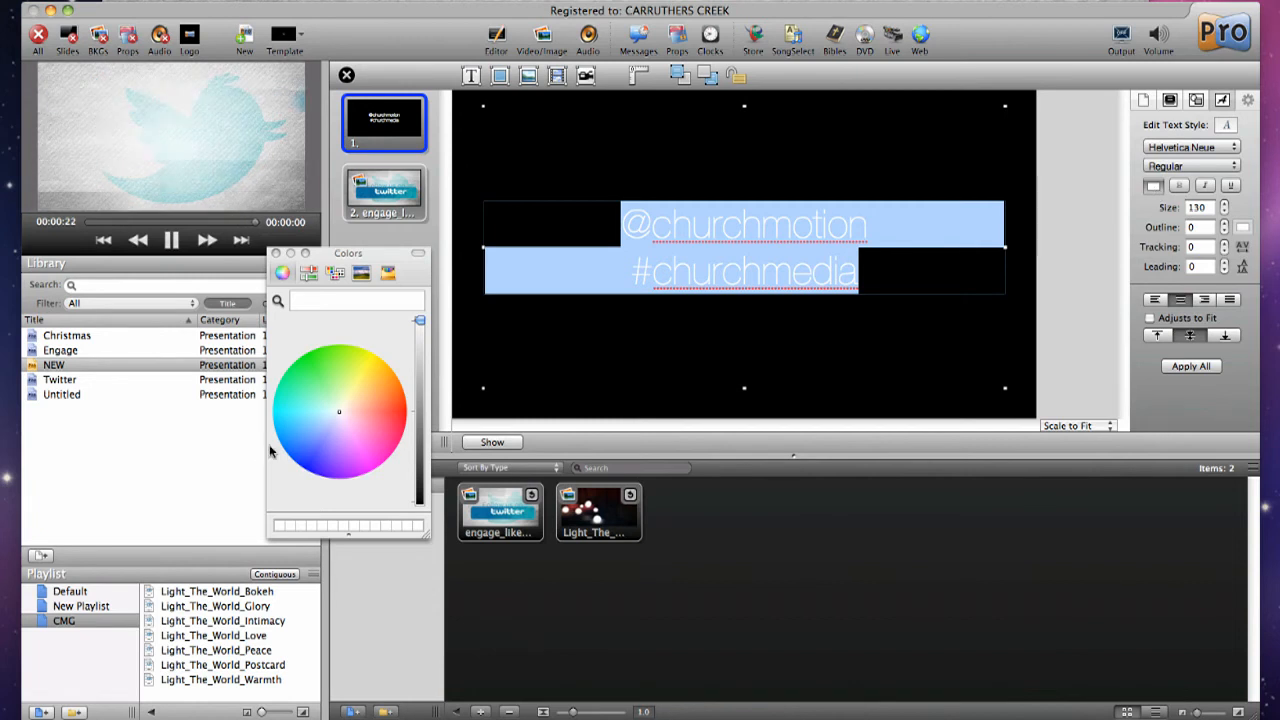
left_click(310, 440)
left_click(418, 392)
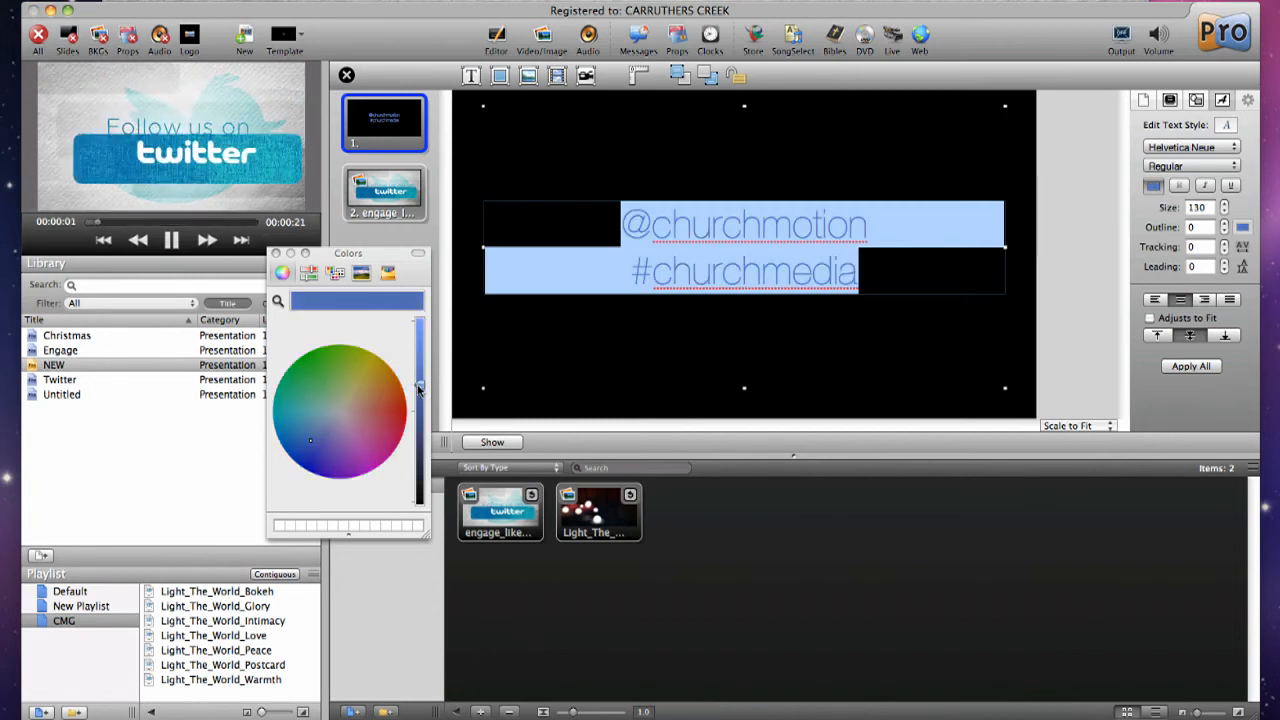
left_click(276, 254)
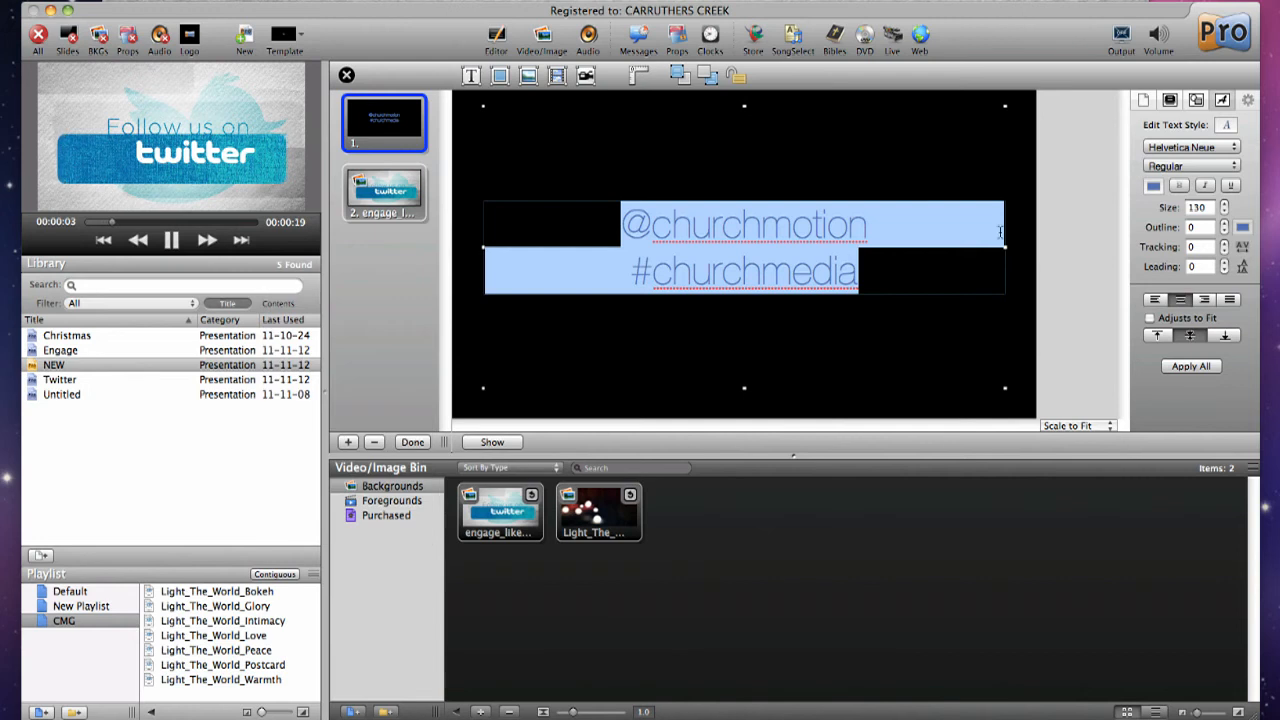
left_click(1178, 166)
left_click(1167, 182)
left_click(888, 287)
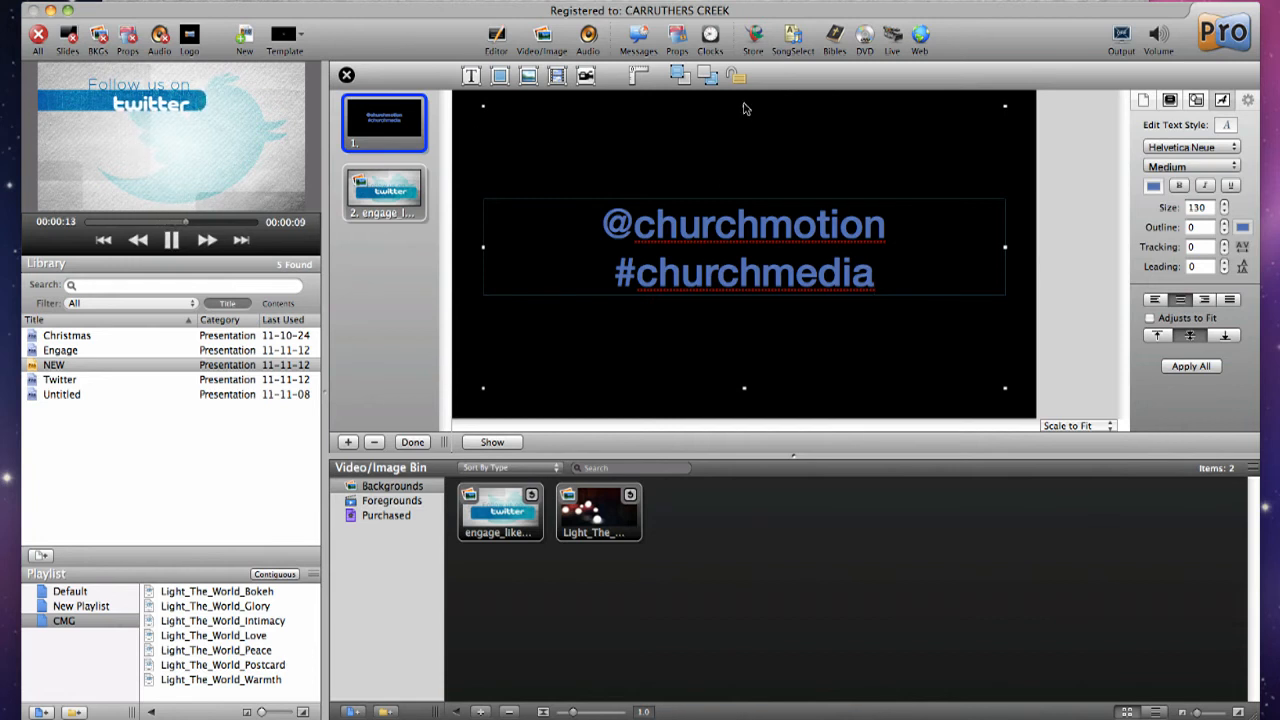
Step: Lower the top edge of the text box so the text sits lower, and close the slide editor
left_click_drag(746, 106, 746, 158)
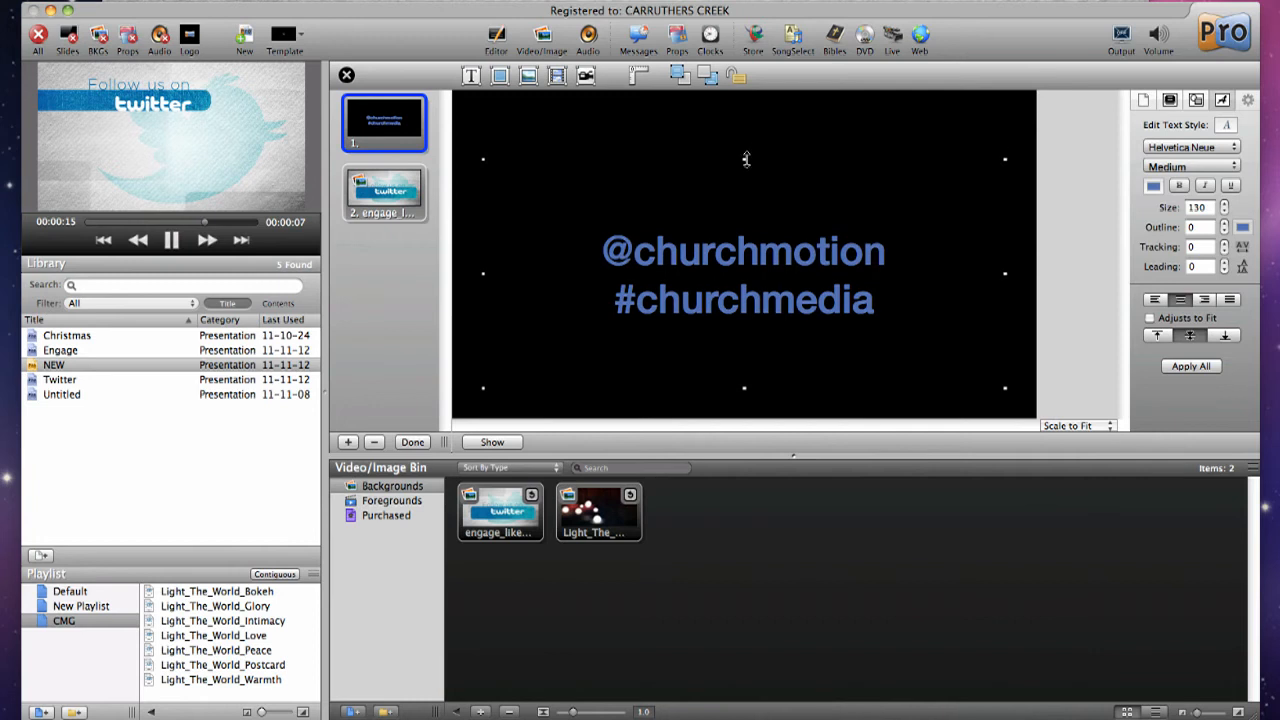
left_click(572, 120)
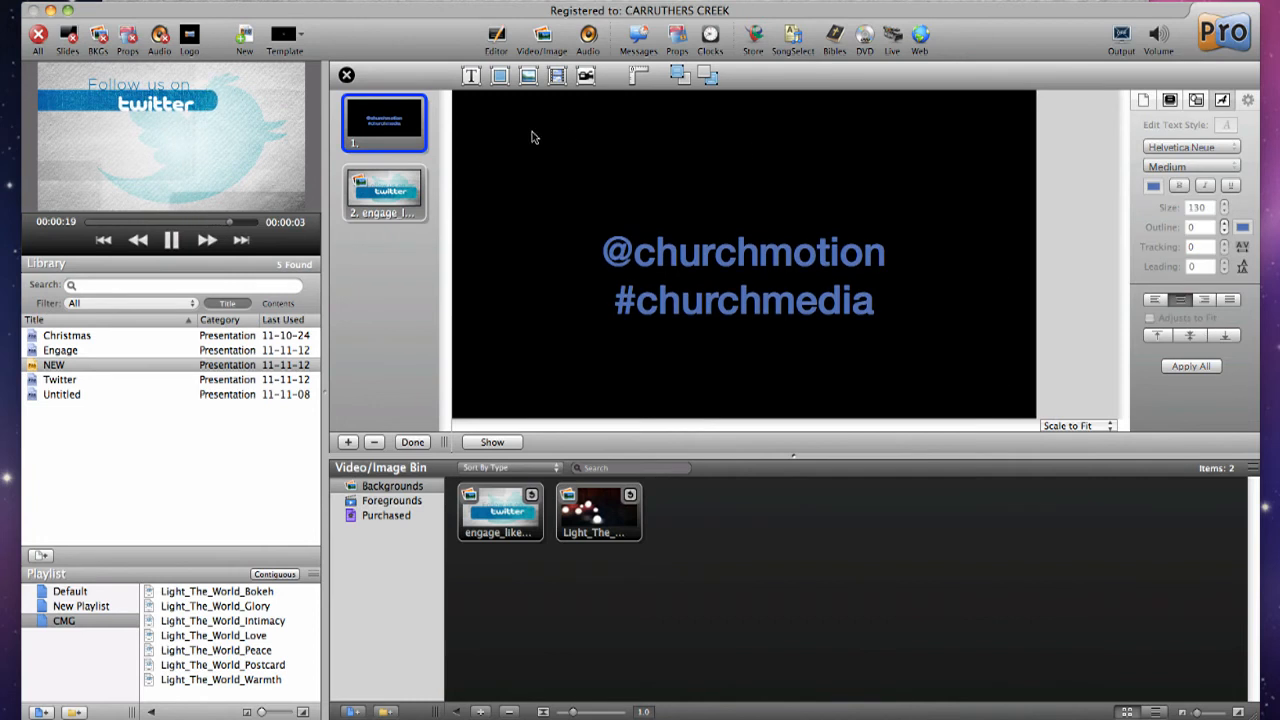
left_click(346, 76)
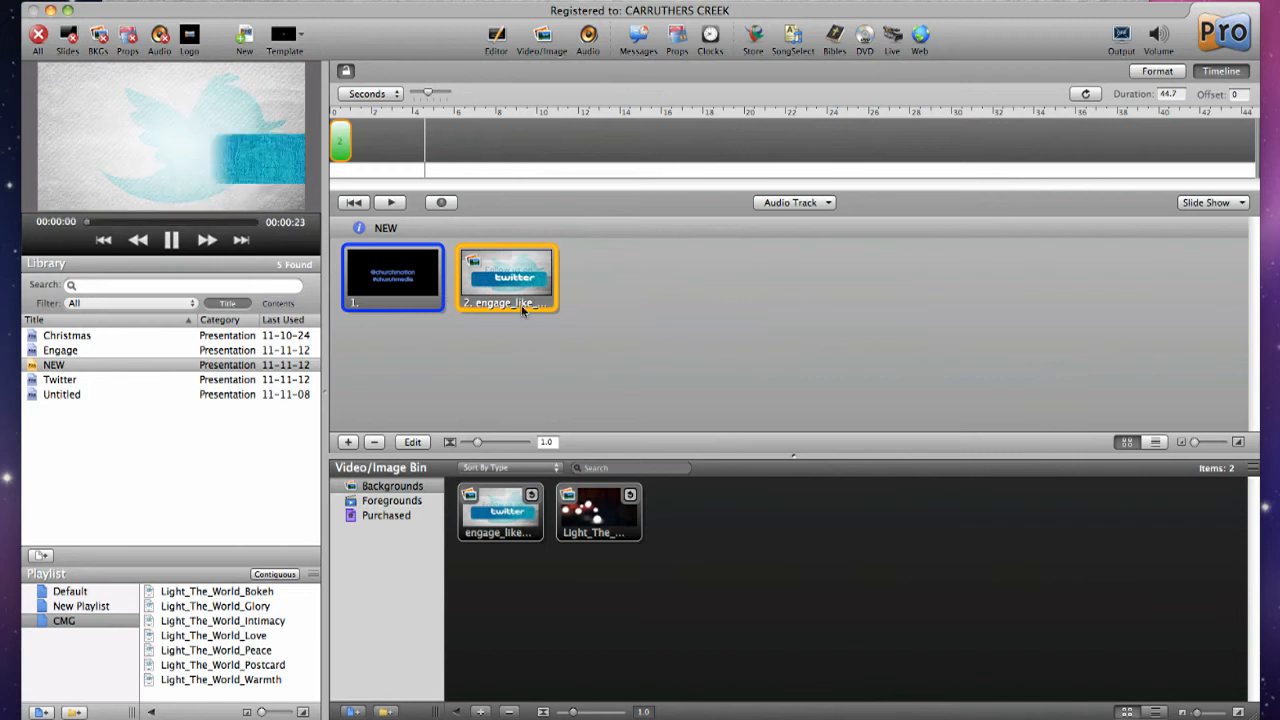
Step: Add a blank slide after the text slide and place both on the timeline at about 9 seconds
left_click(348, 442)
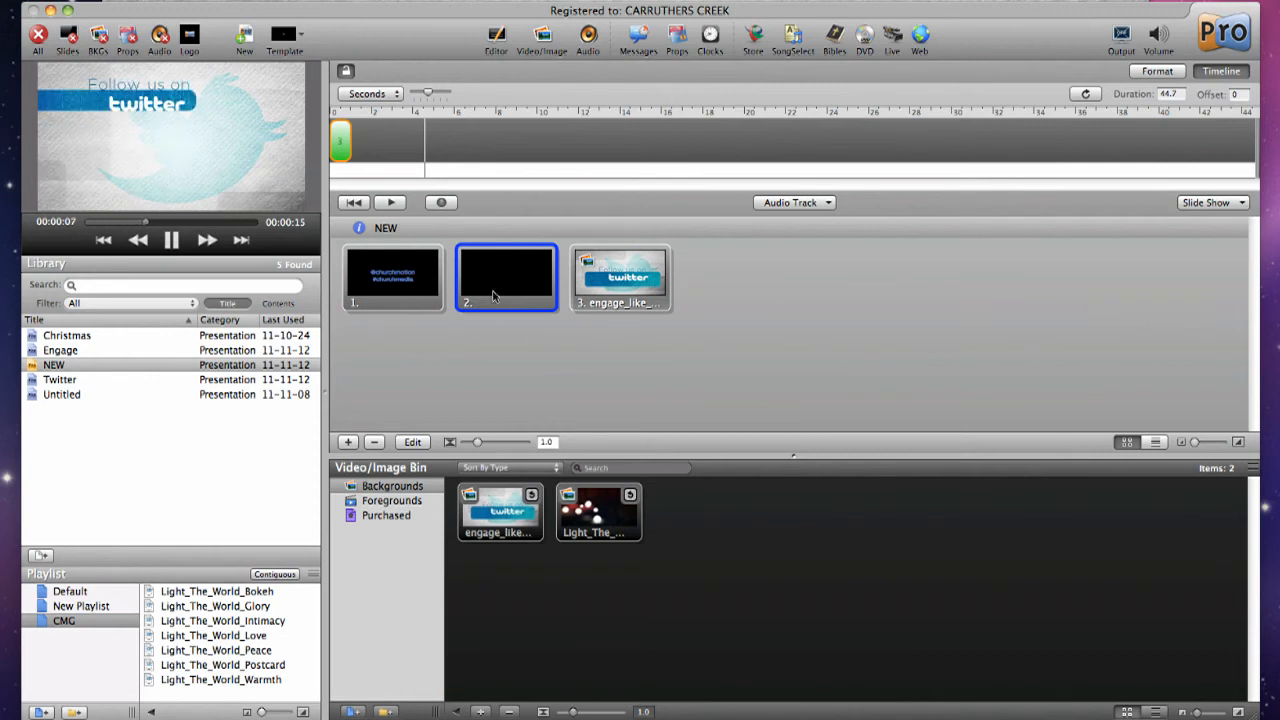
left_click(391, 286, "shift")
left_click_drag(391, 286, 520, 156)
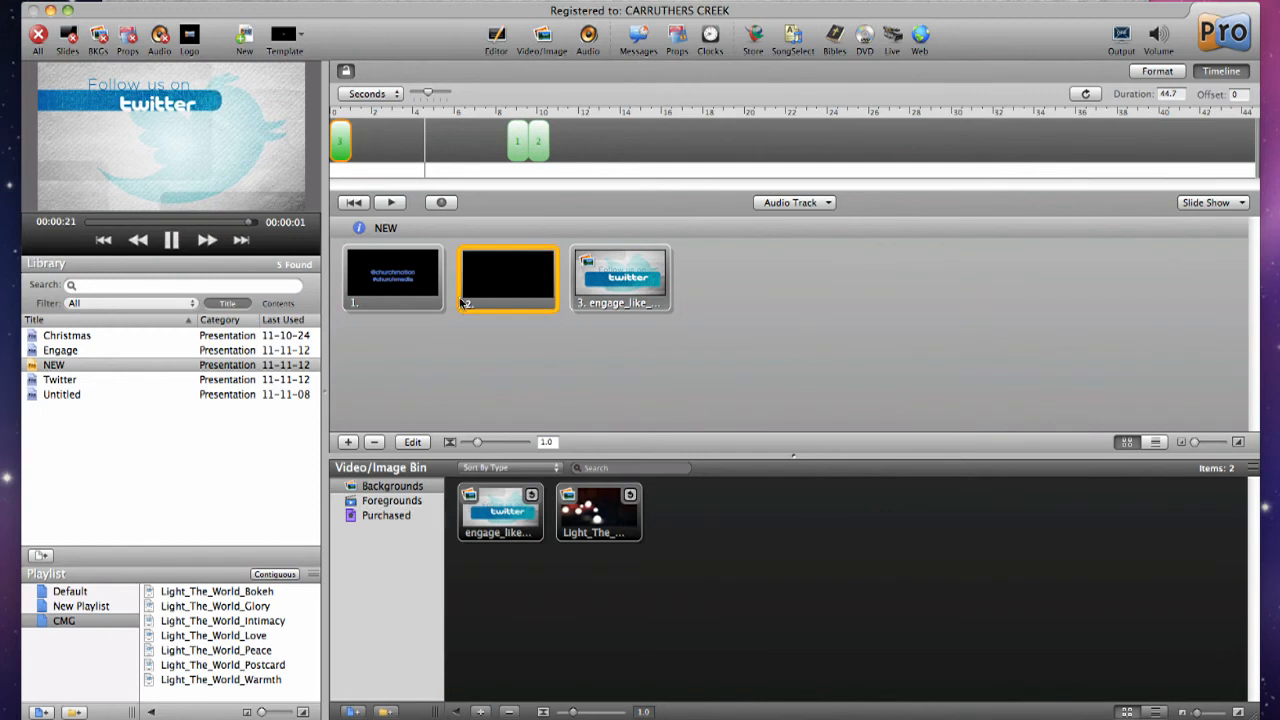
Step: Move the blank slide behind the Twitter slide and space the timeline cues: text slide at about 8 seconds, blank slide at about 19
left_click_drag(475, 286, 431, 323)
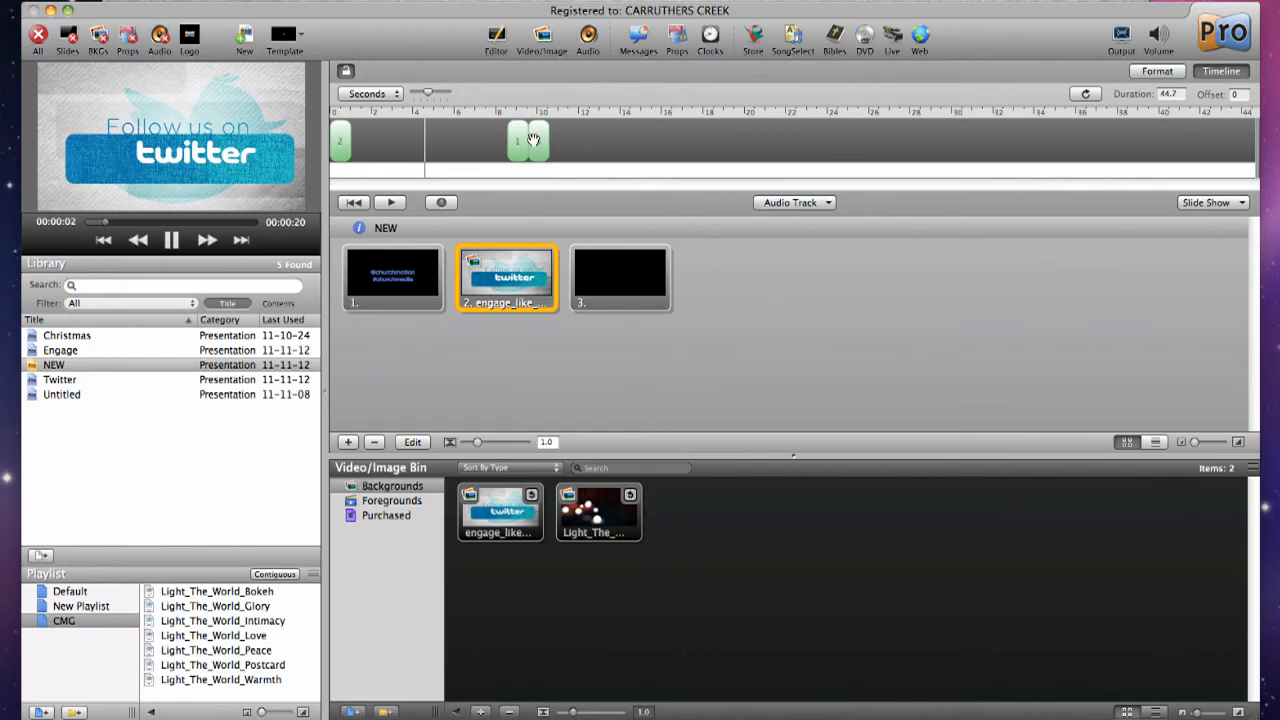
left_click_drag(517, 140, 462, 141)
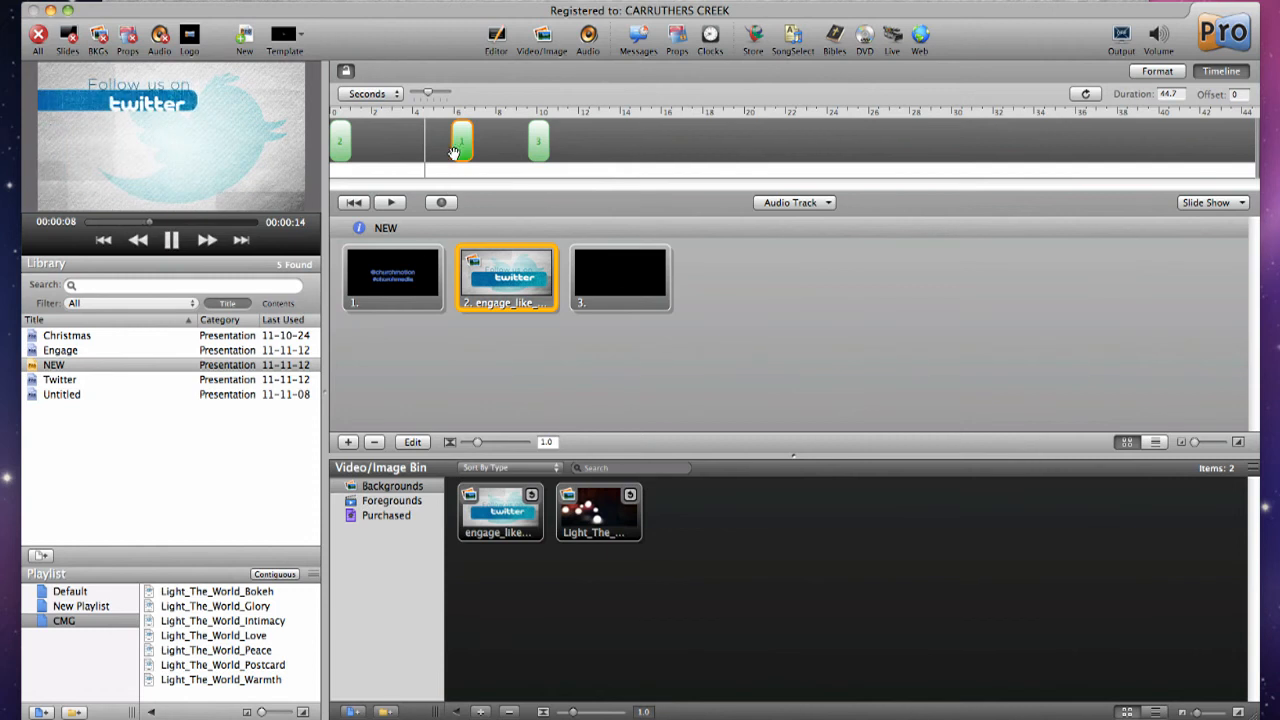
left_click_drag(460, 148, 741, 146)
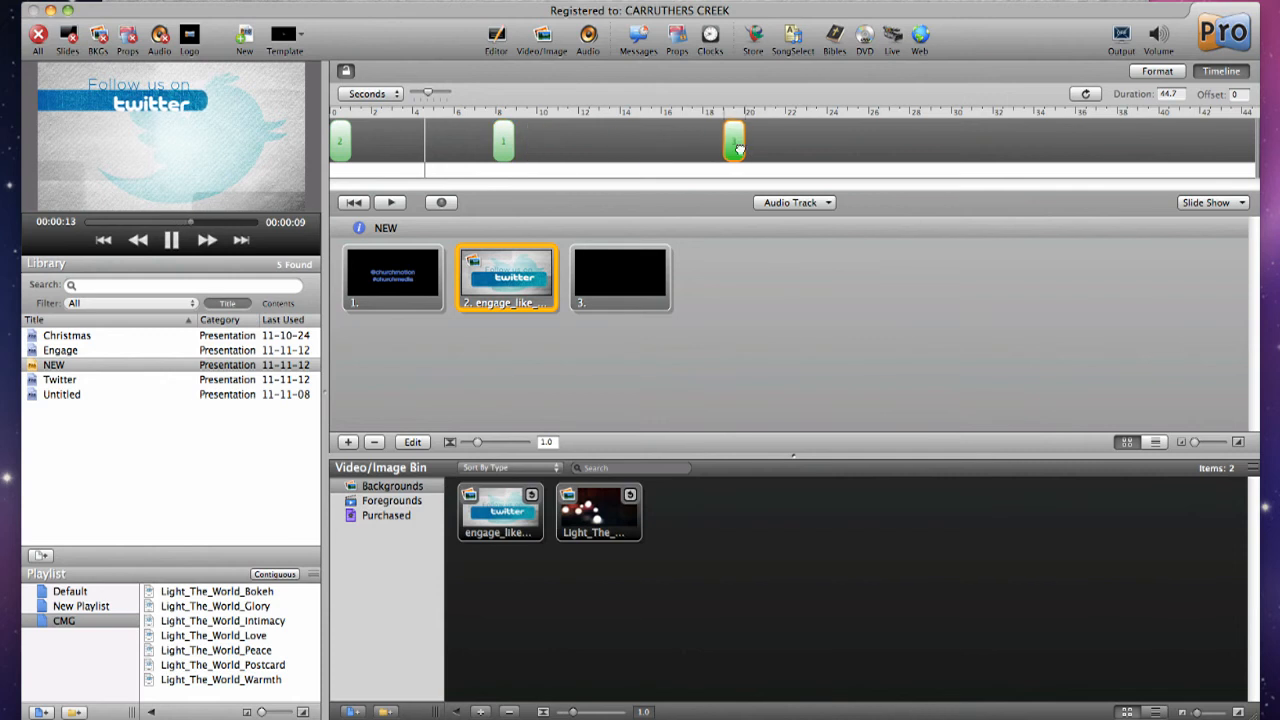
Step: Pause and rewind the Twitter video, and scrub through to its end to check its length
left_click(174, 240)
left_click(104, 240)
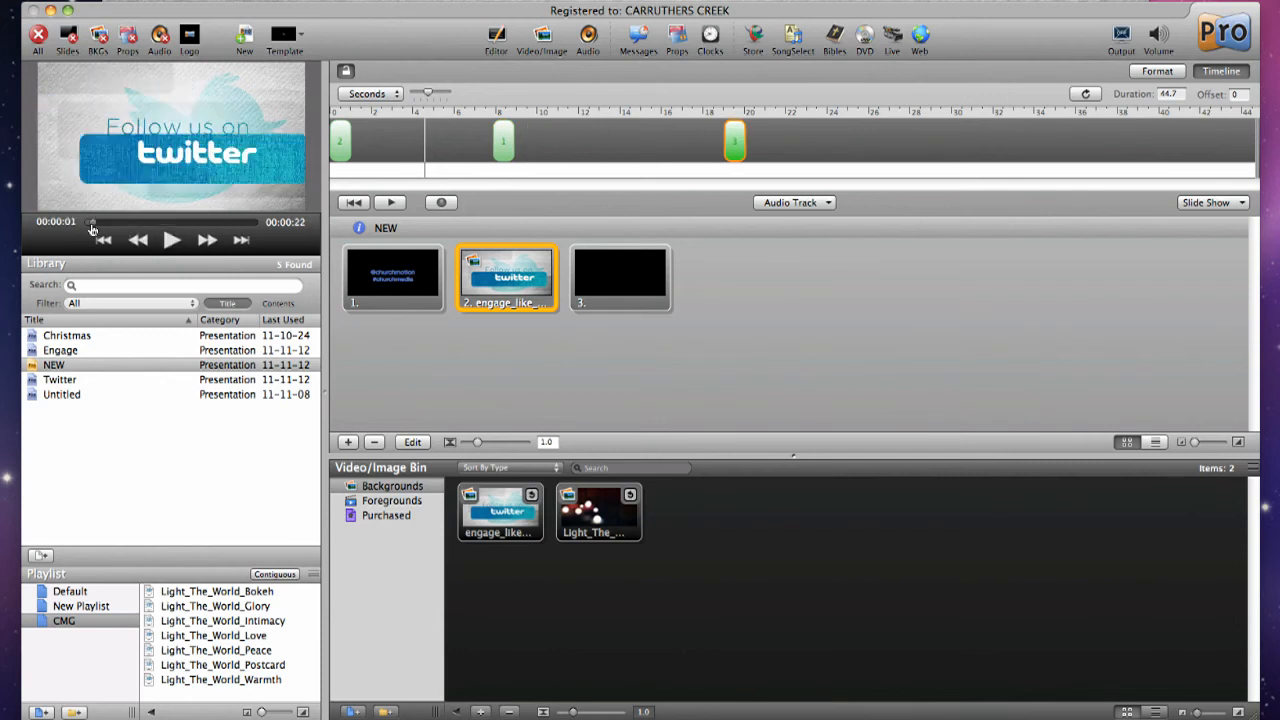
left_click_drag(98, 226, 147, 228)
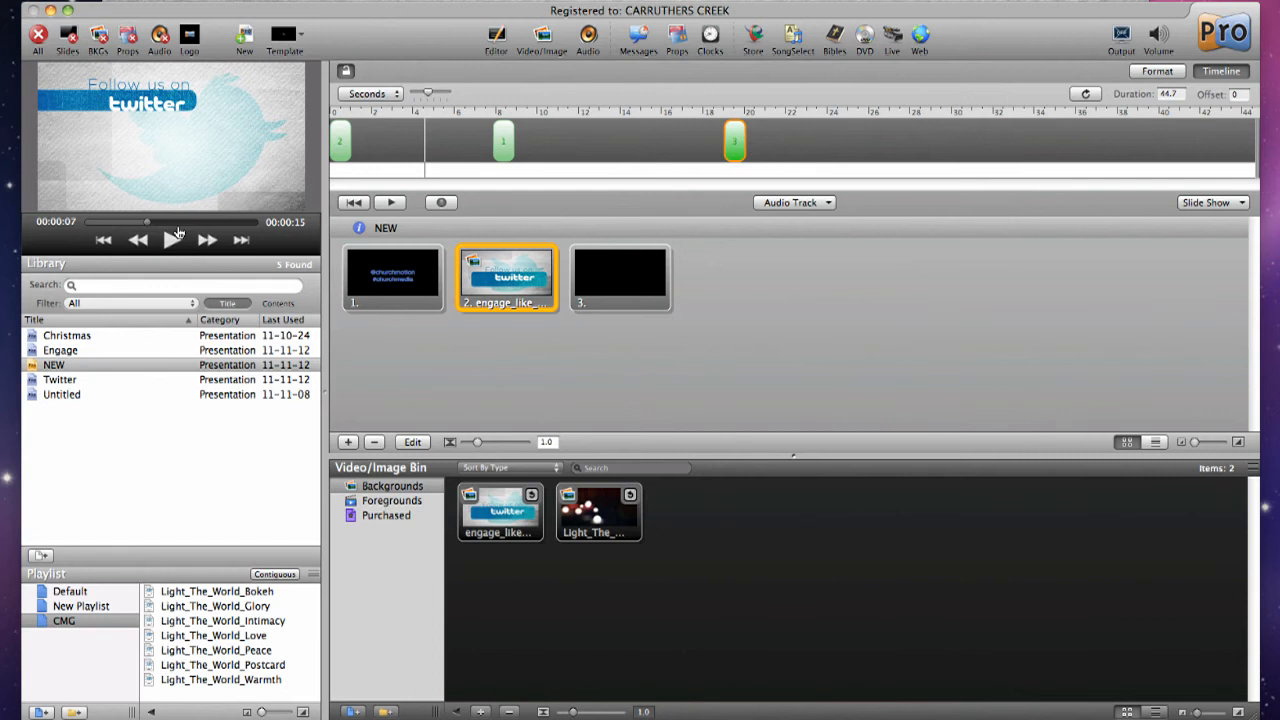
left_click_drag(175, 228, 278, 228)
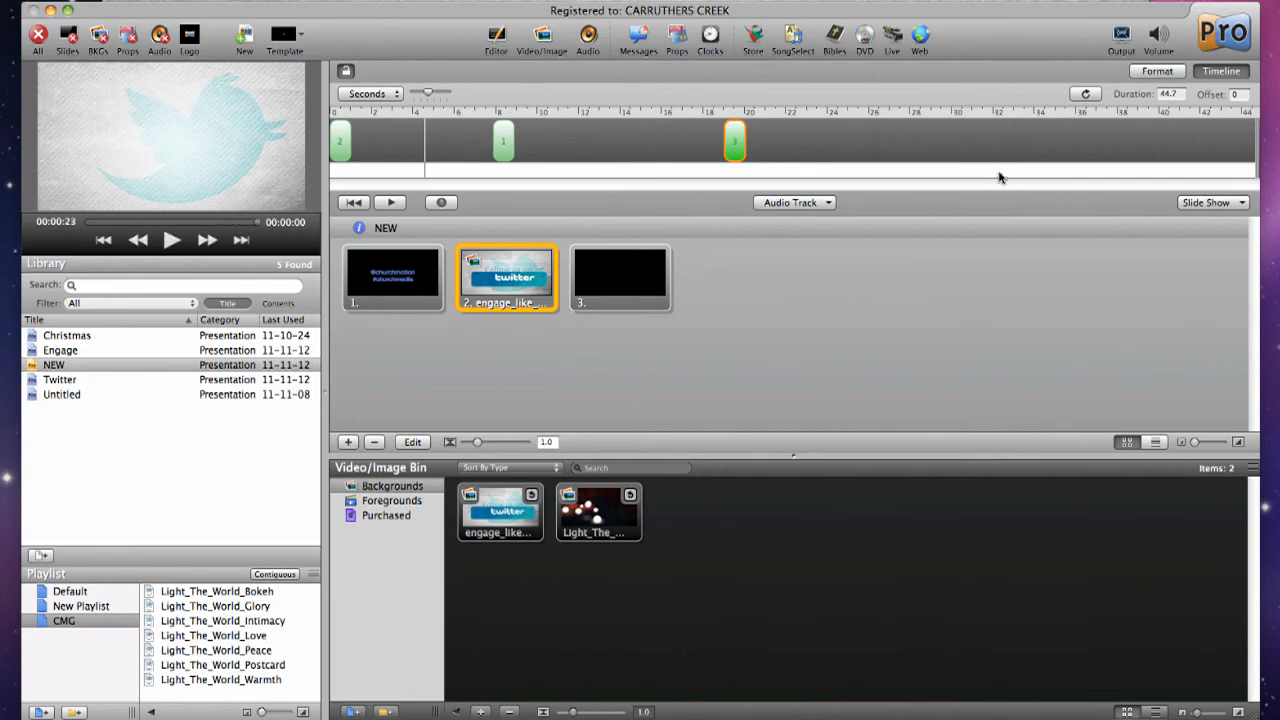
Step: Make the timeline a 23-second loop and move the blank slide's cue to its end
left_click(1169, 94)
type("23")
key("Return")
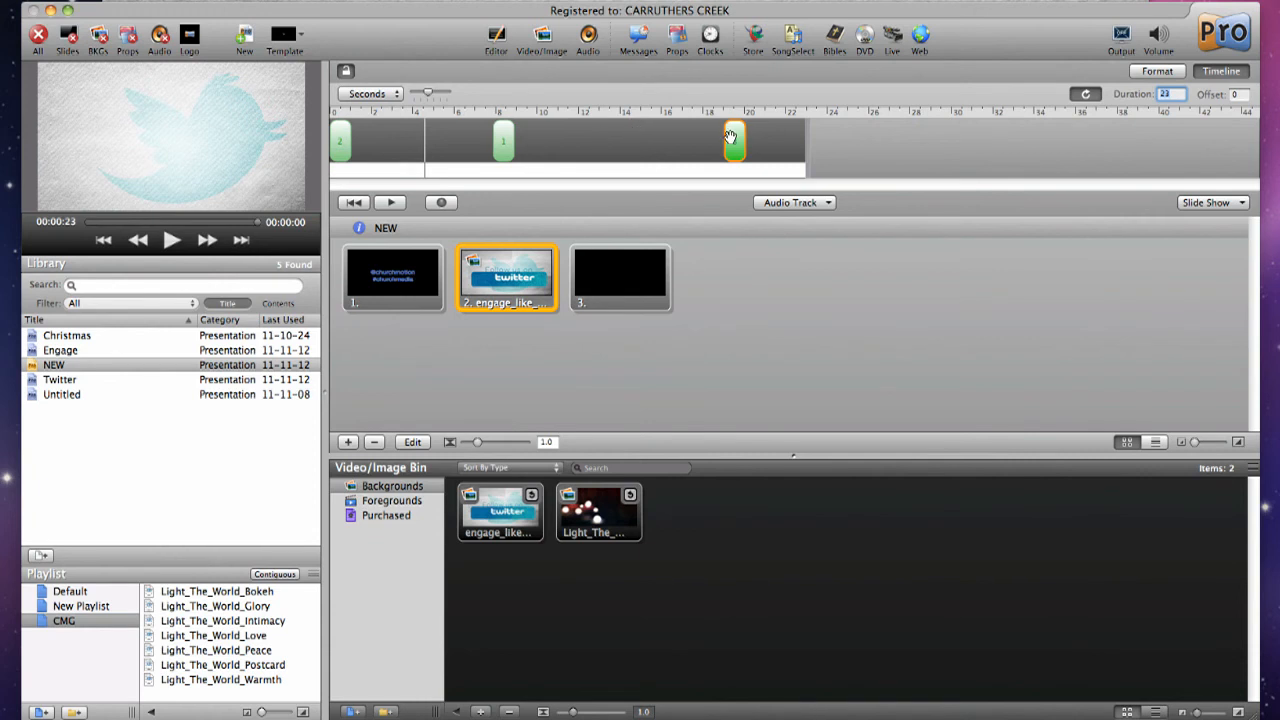
left_click_drag(737, 148, 792, 148)
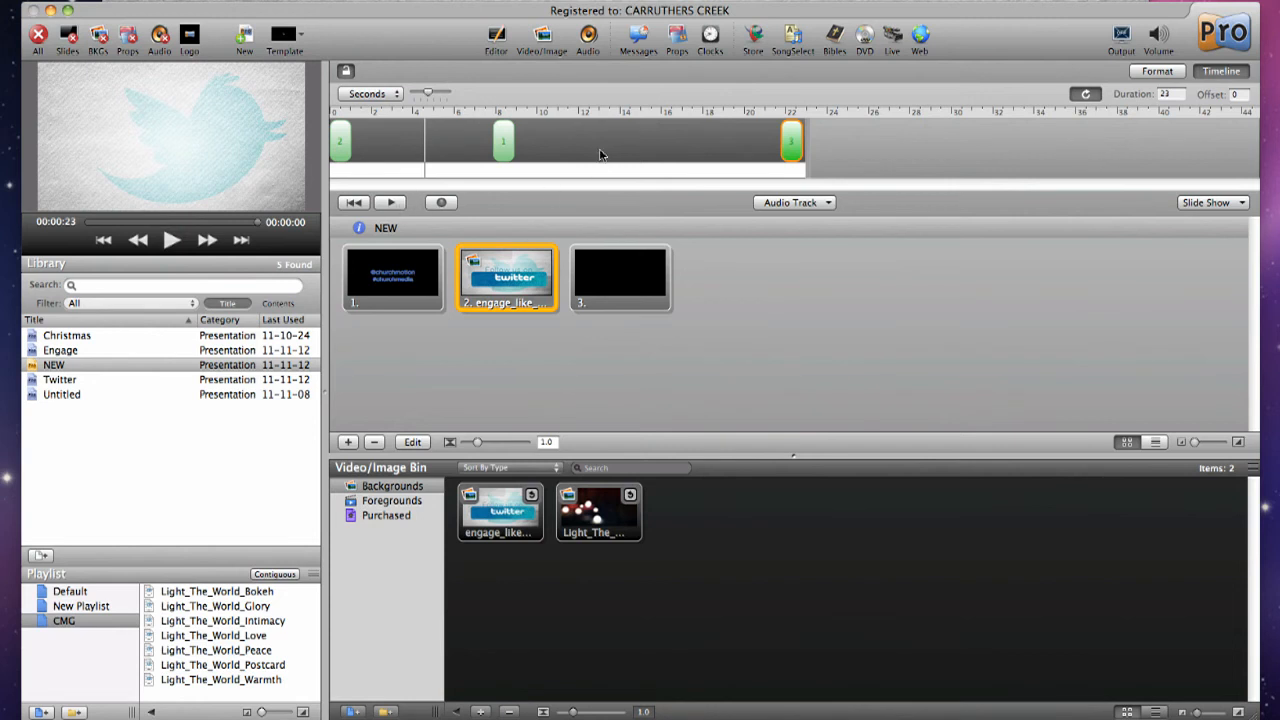
Step: Play the timeline and toggle the full-screen output to check the sequence of slides over the Twitter video
left_click(390, 204)
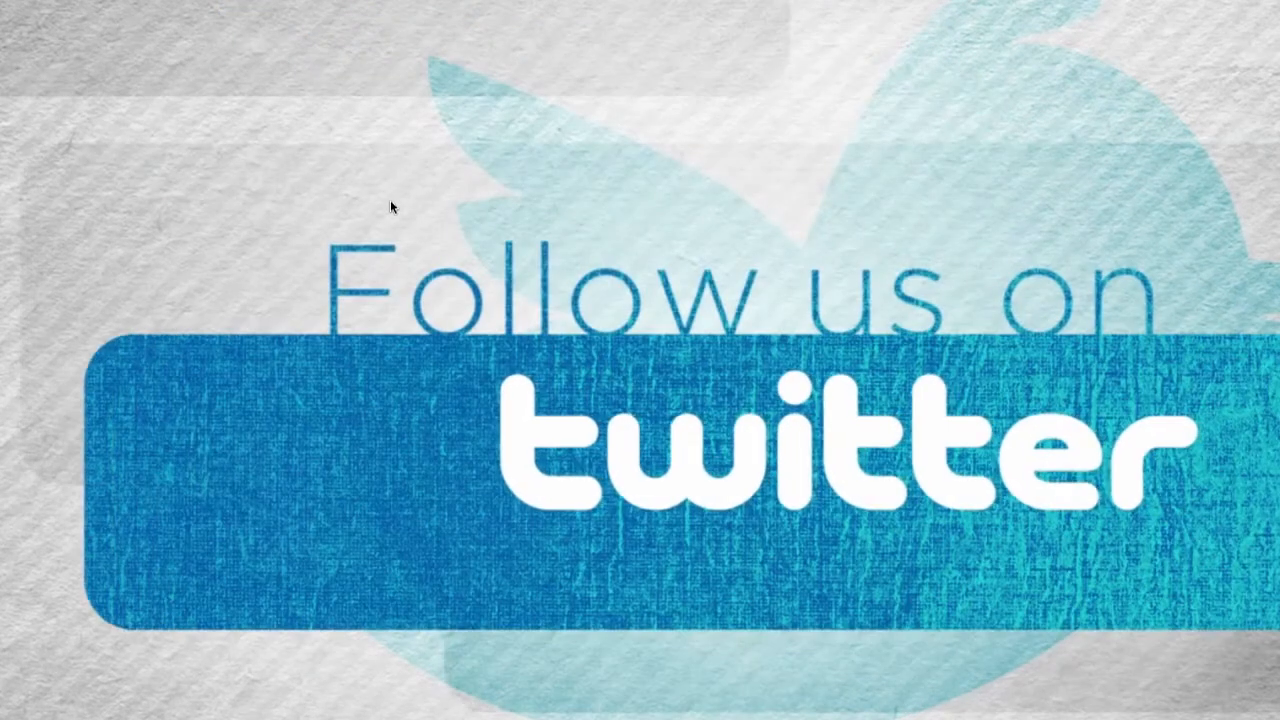
key("super+1")
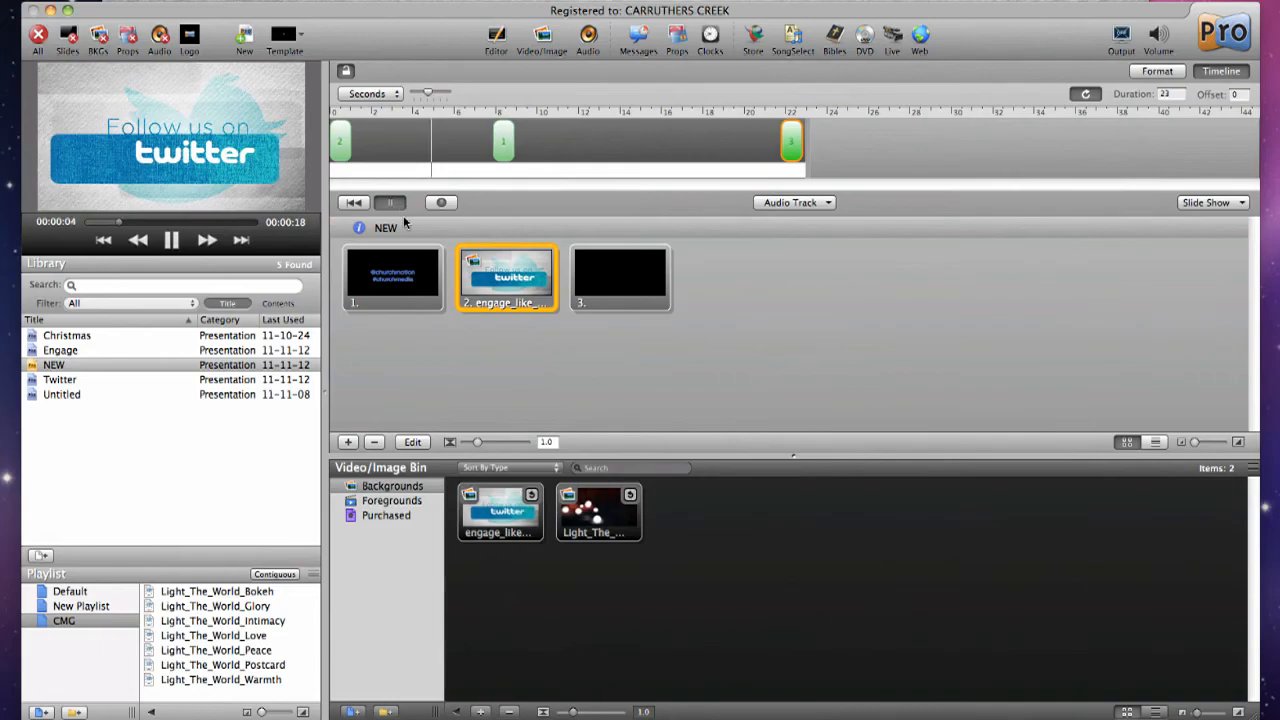
left_click(484, 117)
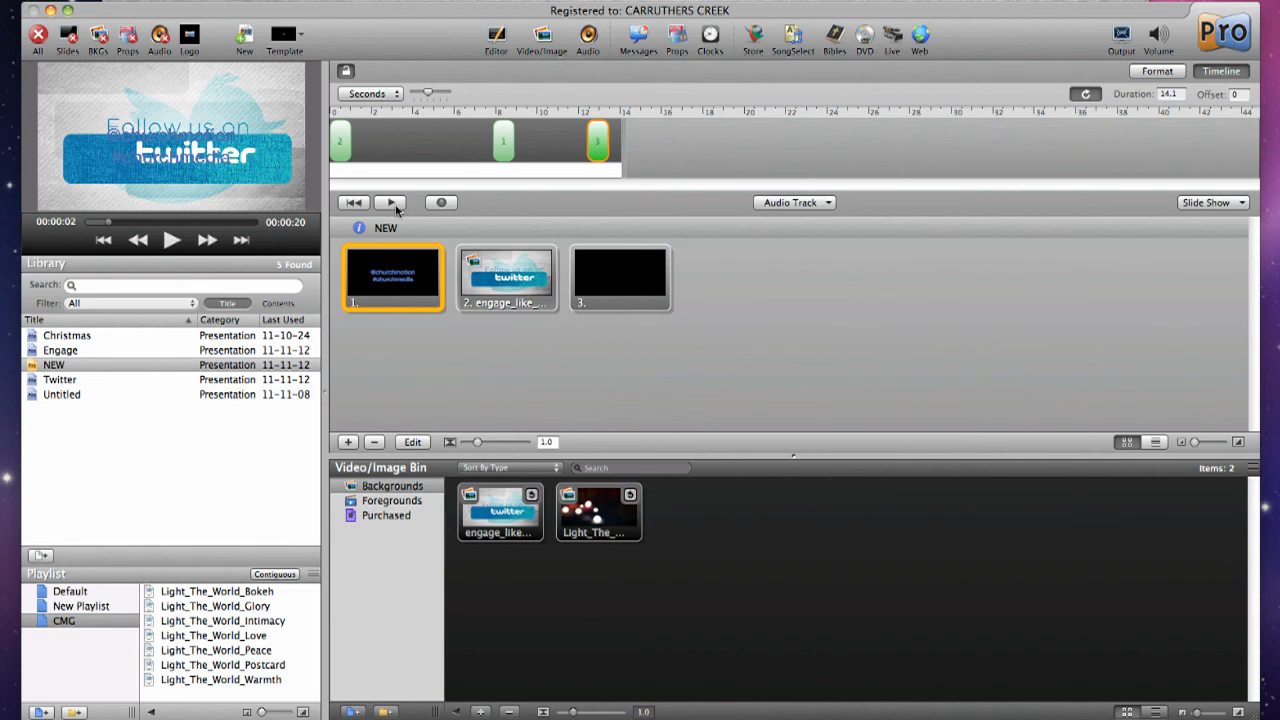
key("super+1")
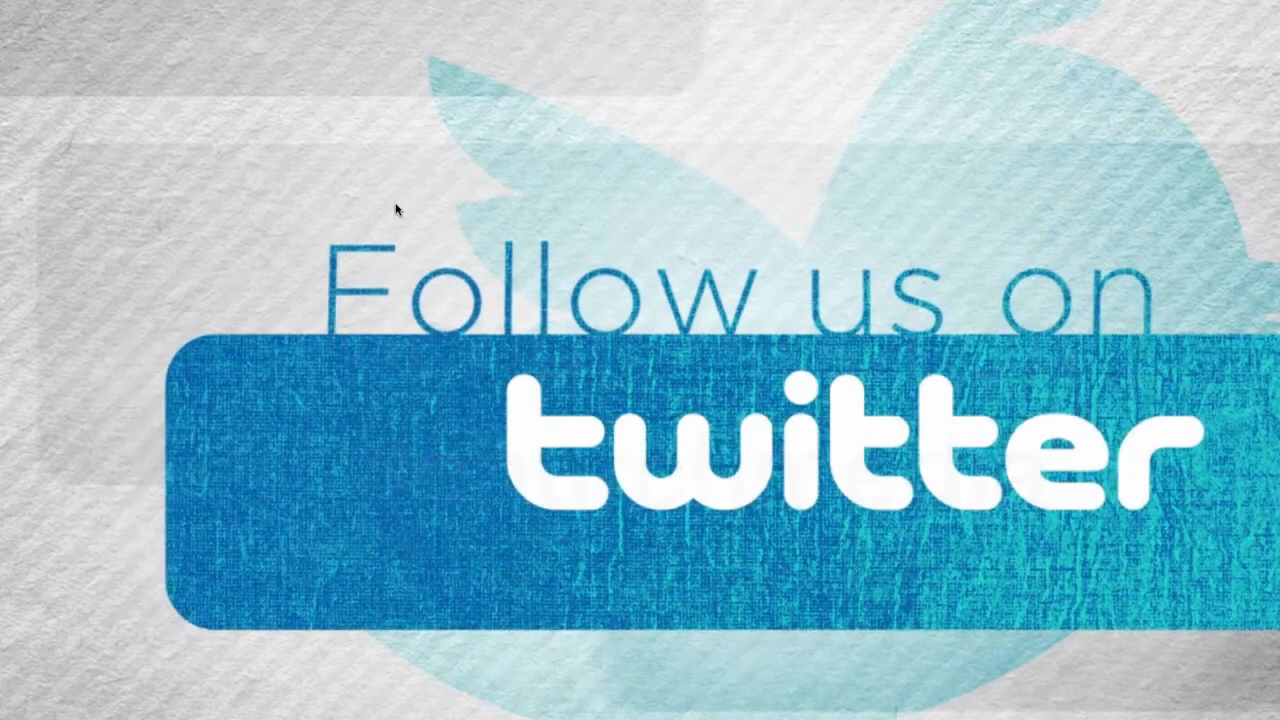